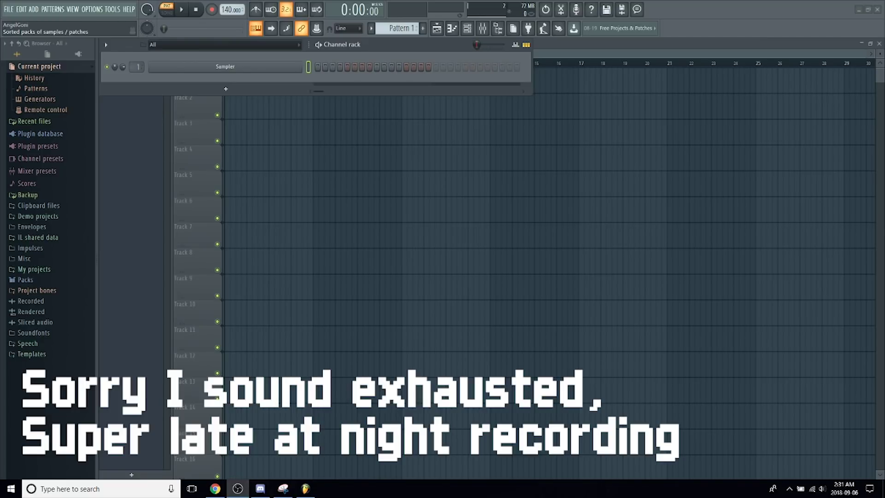
key("XF86AudioLowerVolume")
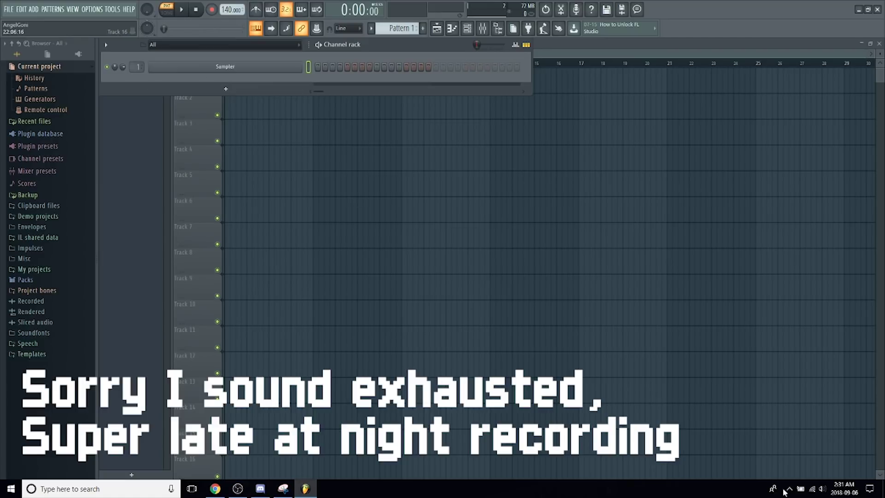
left_click(845, 492)
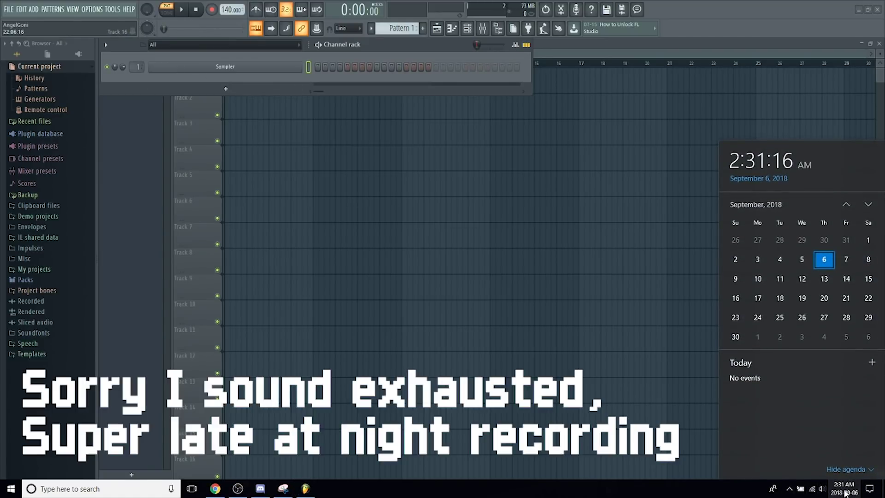
left_click(699, 272)
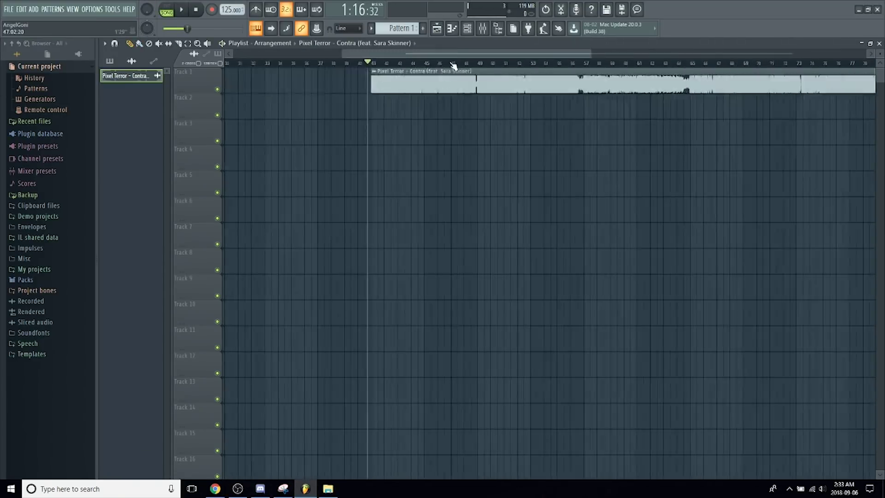
scroll(454, 66, "down", 5)
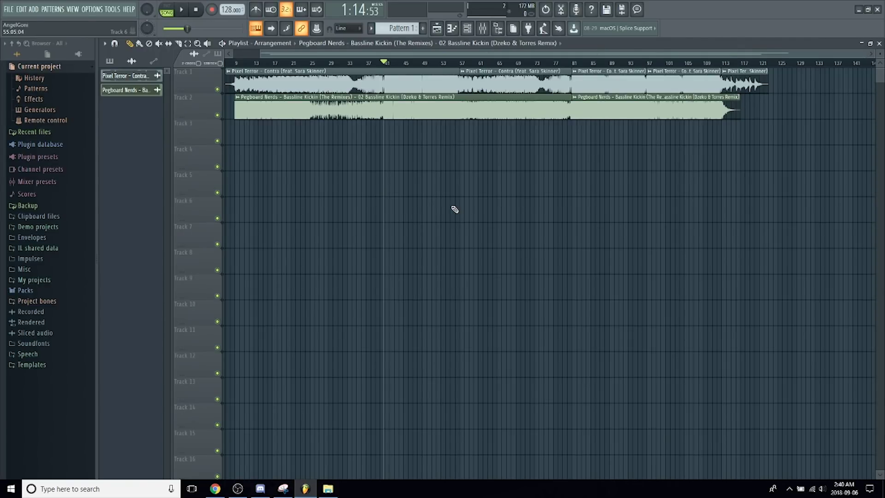
Inspect the mixer's master EQ and the effect slots of the Pixel Terror and Pegboard Nerds tracks
left_click(482, 28)
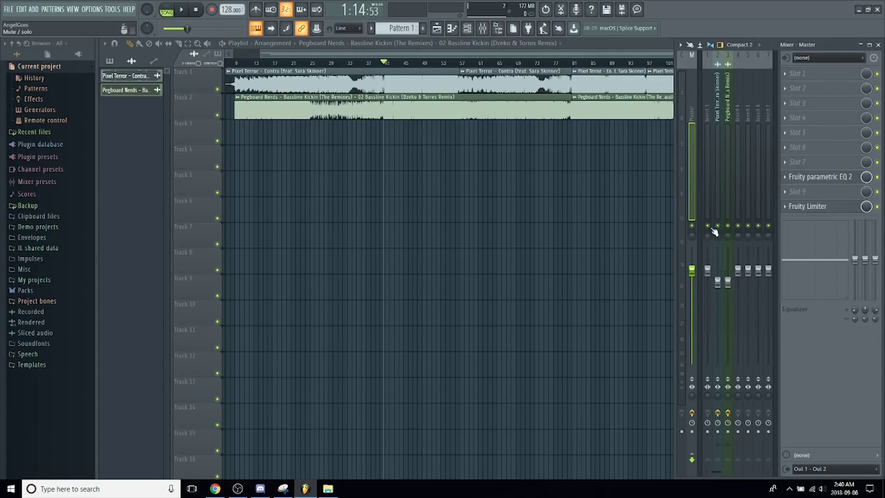
left_click(788, 176)
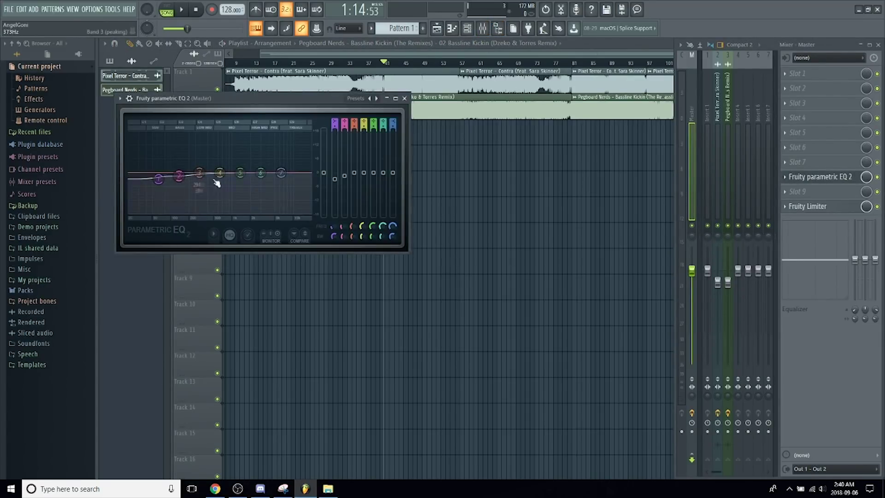
left_click(404, 98)
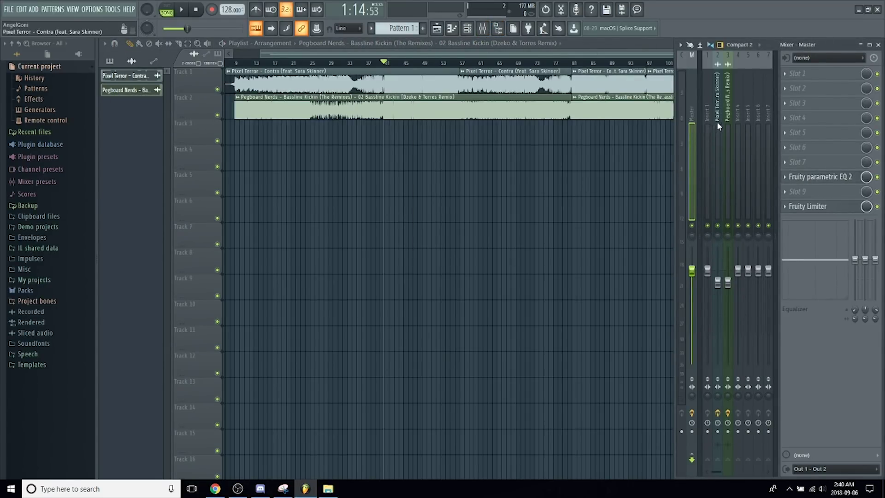
left_click(717, 121)
left_click(728, 121)
left_click(718, 138)
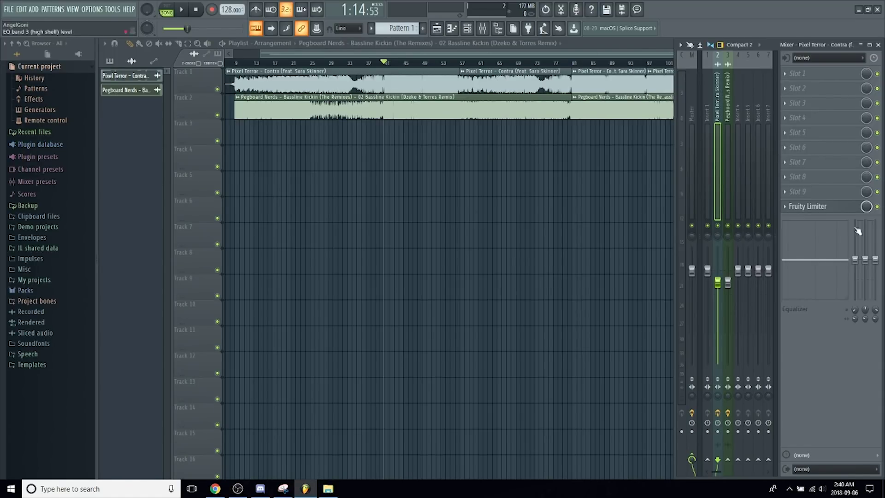
key("F9")
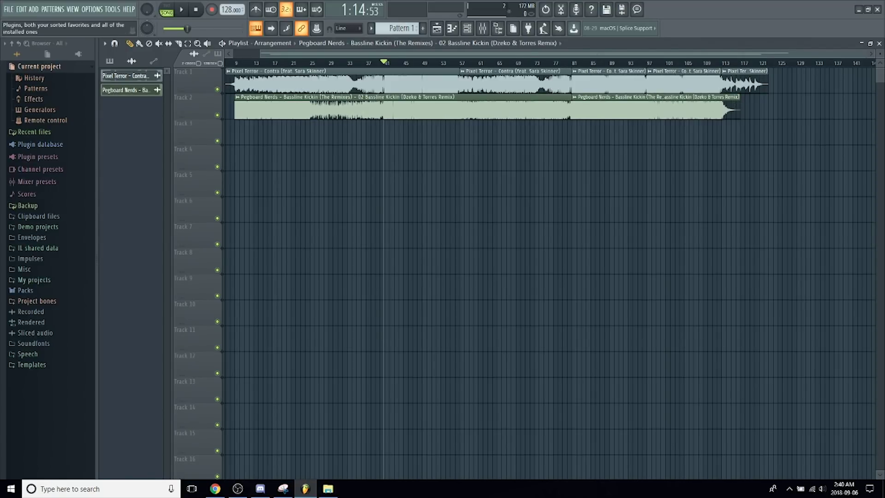
Raise the system volume, turn on playlist auto-scrolling during playback and dismiss the Low Disk Space notification
right_click(147, 11)
left_click(153, 19)
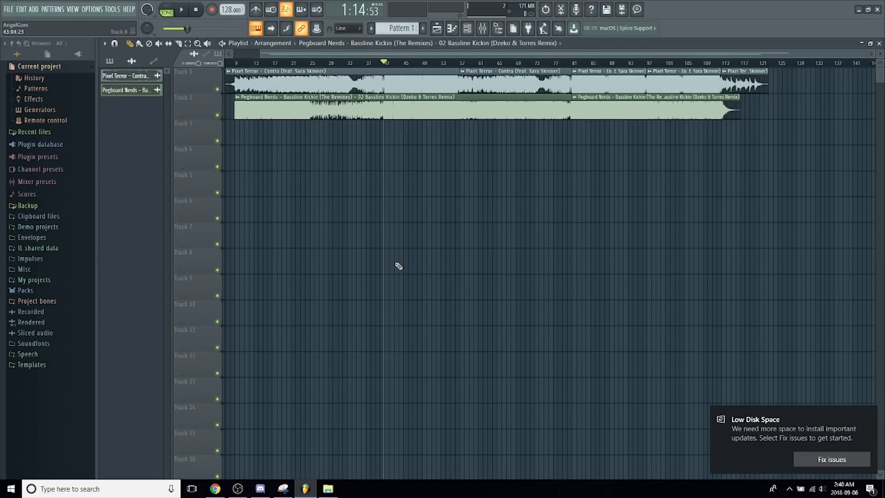
key("XF86AudioRaiseVolume")
key("XF86AudioRaiseVolume")
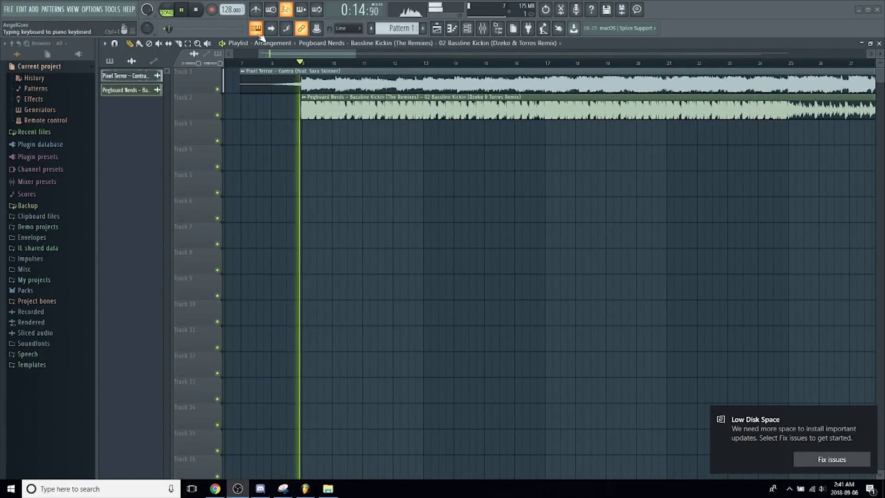
left_click(271, 28)
scroll(241, 65, "up", 3)
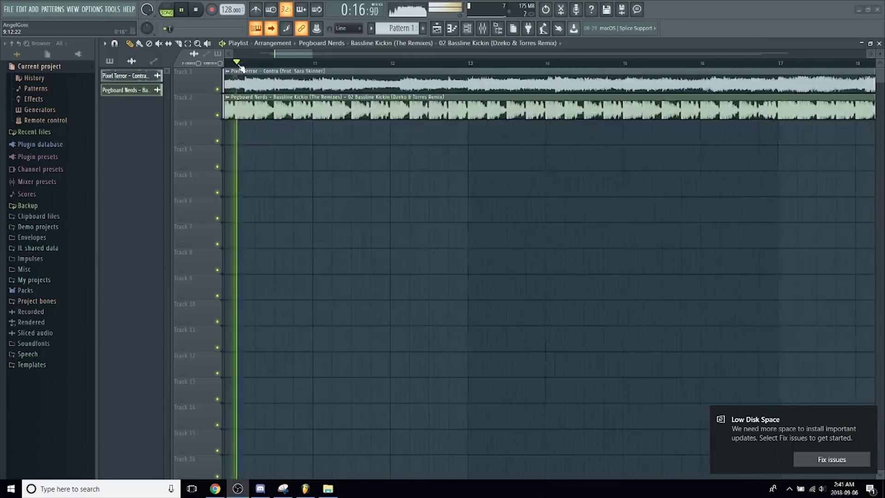
scroll(364, 71, "up", 3)
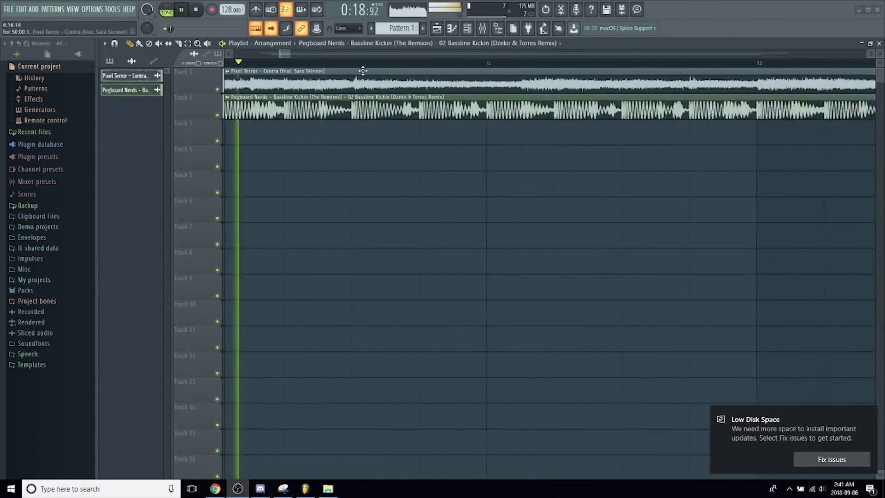
scroll(359, 93, "down", 1)
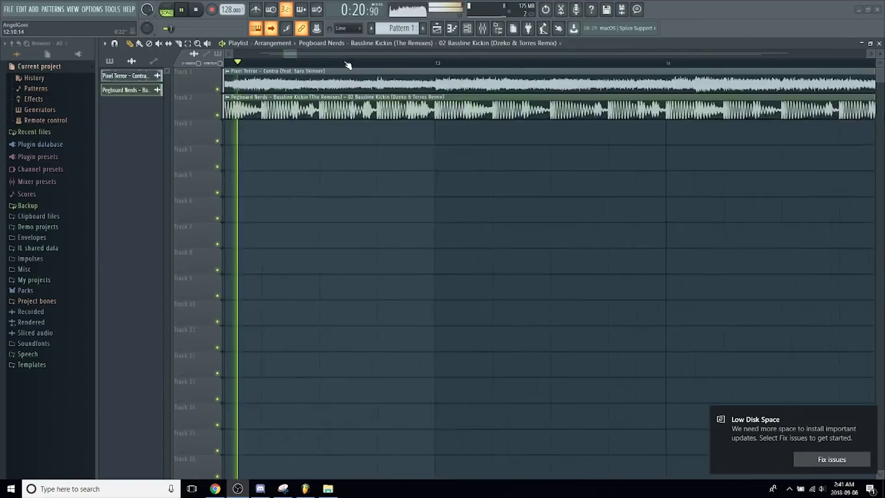
scroll(348, 65, "down", 2)
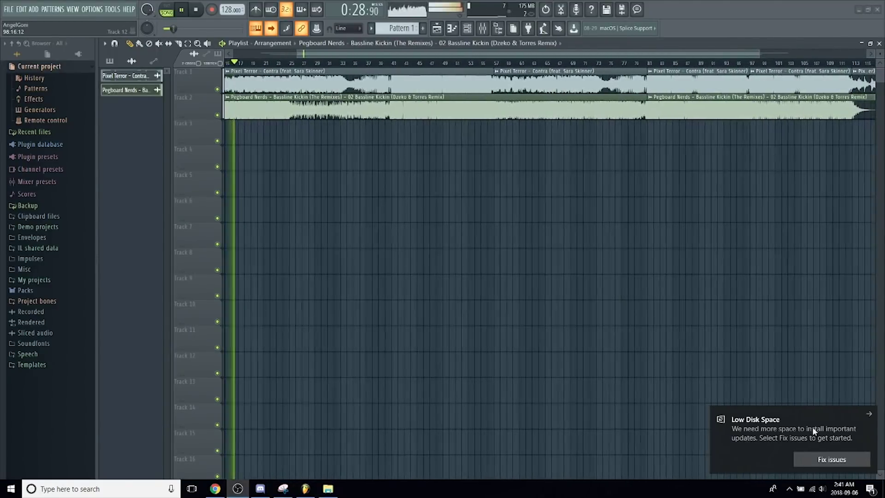
left_click(871, 416)
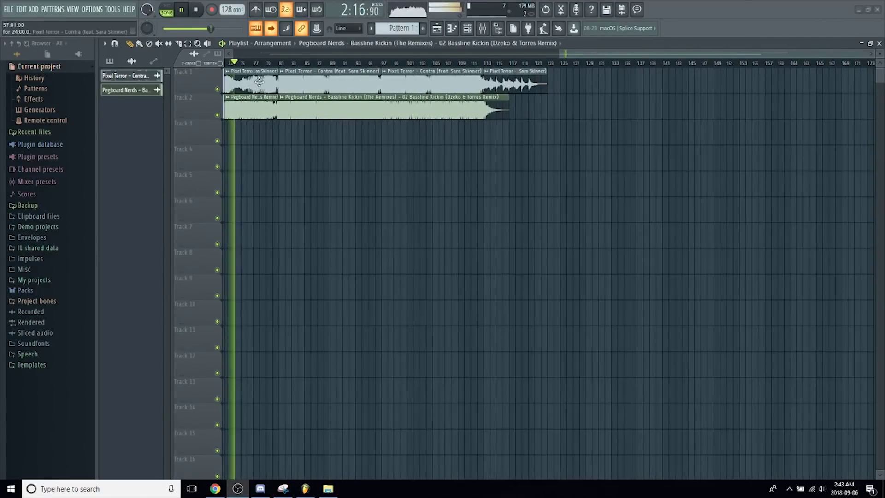
Listen to the arrangement through the end of both songs, following their waveforms, and stop playback
scroll(234, 65, "up", 2)
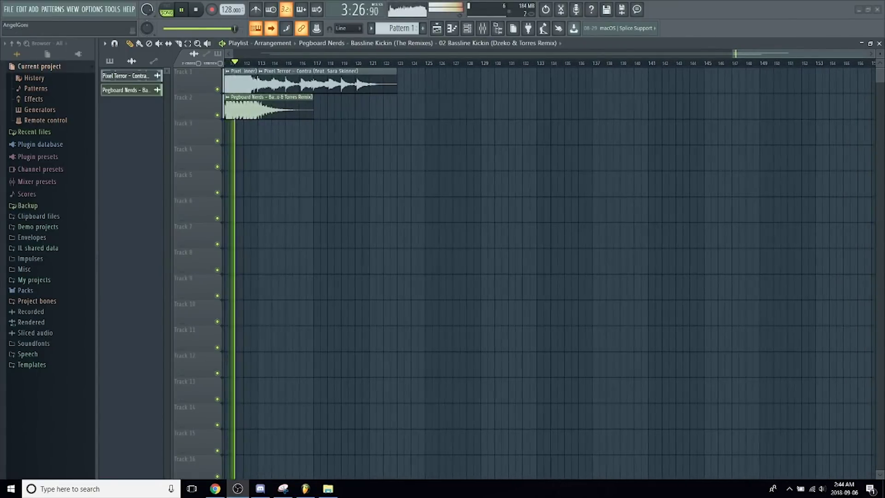
scroll(256, 64, "up", 5)
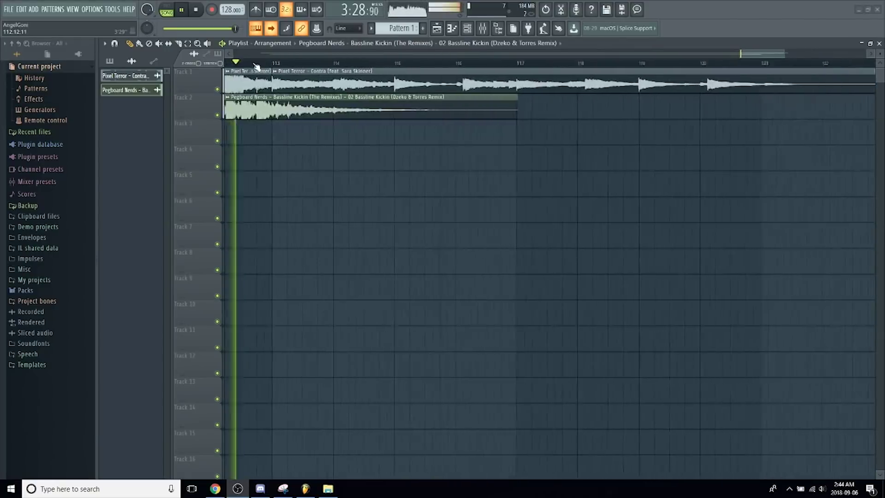
scroll(256, 66, "up", 1)
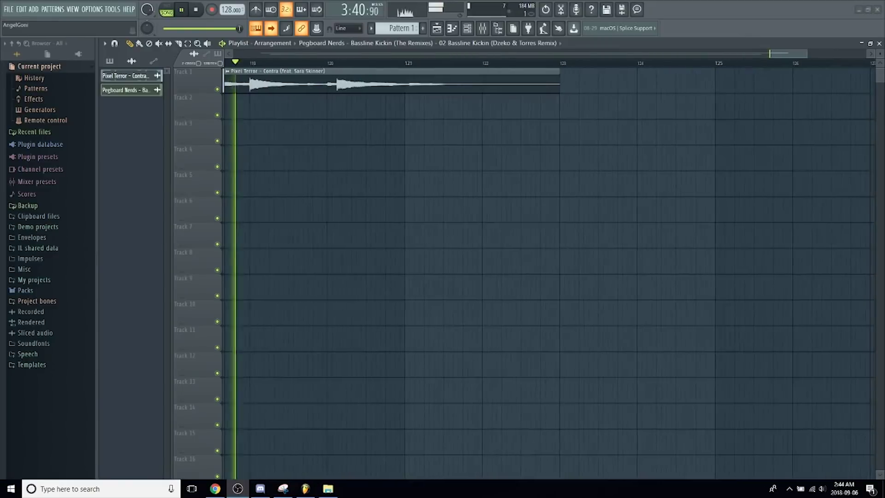
scroll(440, 70, "down", 3)
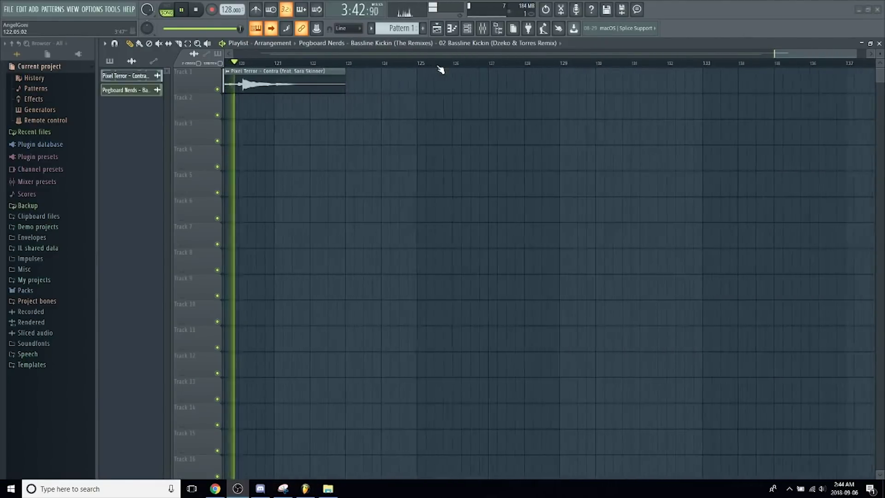
scroll(439, 70, "down", 6)
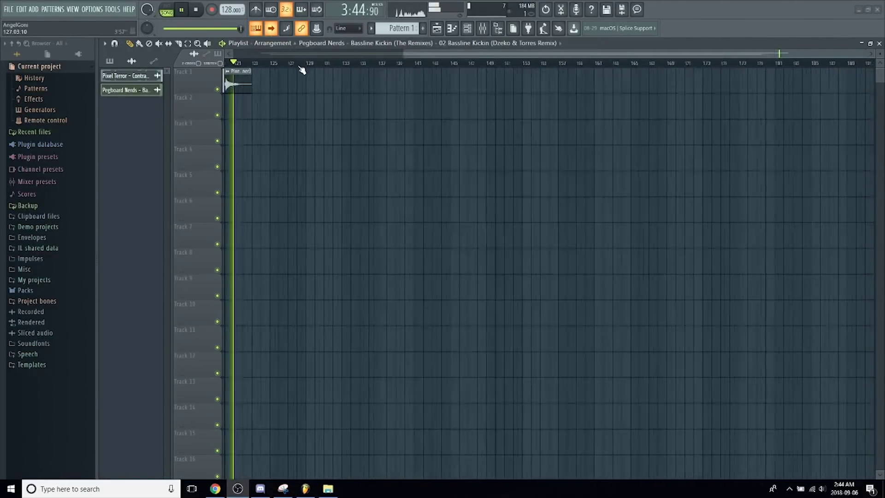
scroll(302, 70, "down", 3)
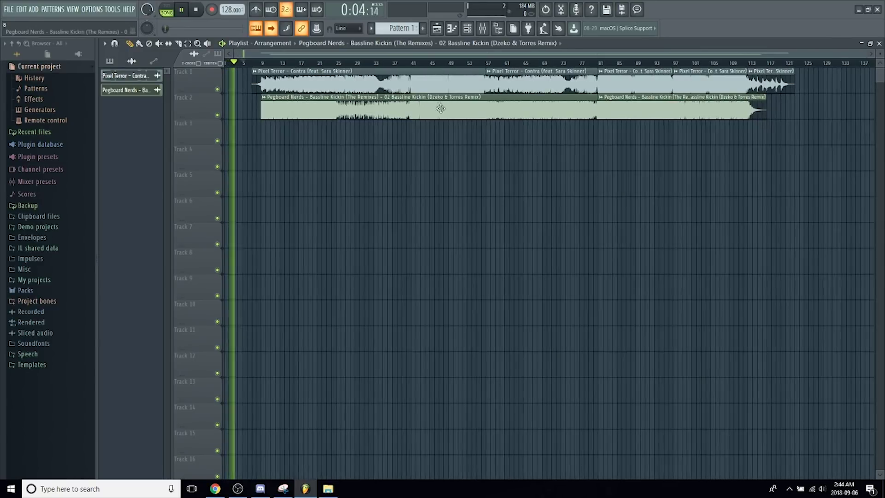
left_click(195, 11)
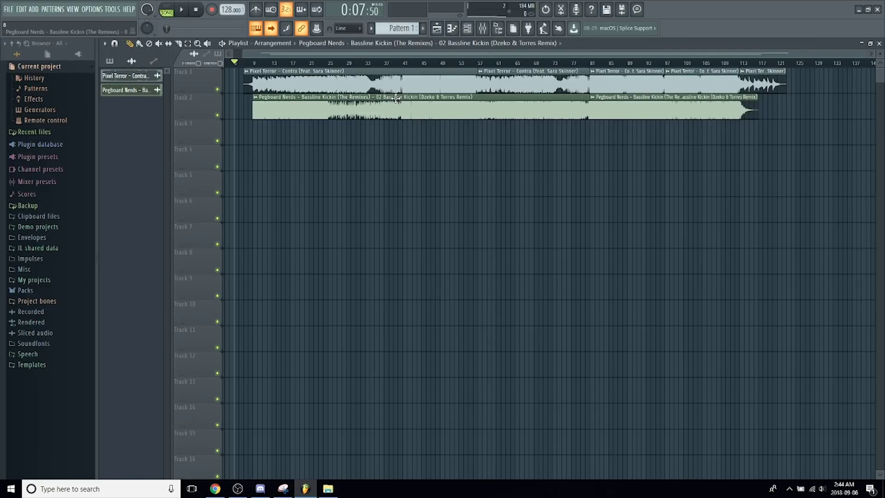
Mute Track 2, which holds the Pegboard Nerds Bassline Kickin remix
scroll(307, 64, "up", 4)
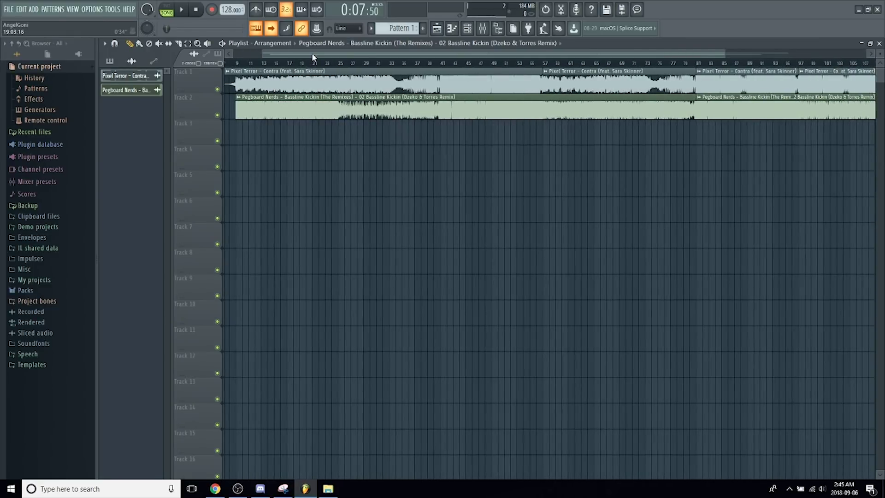
scroll(291, 63, "up", 4)
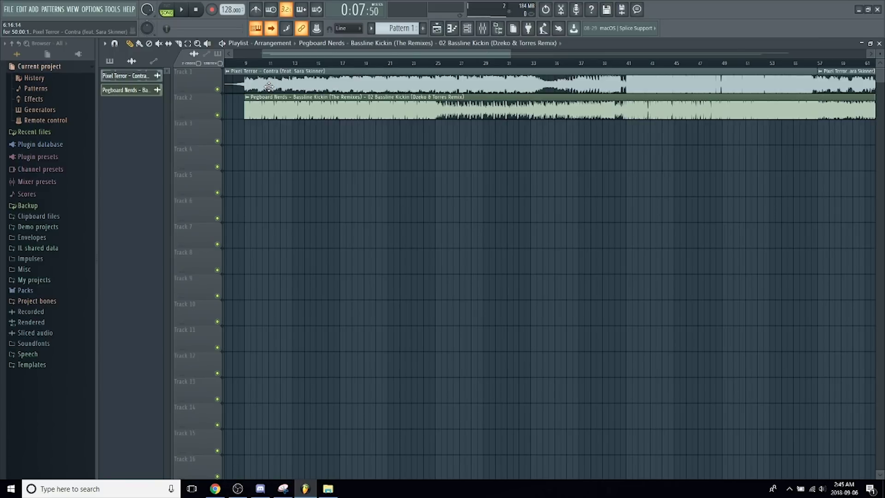
scroll(263, 76, "down", 5)
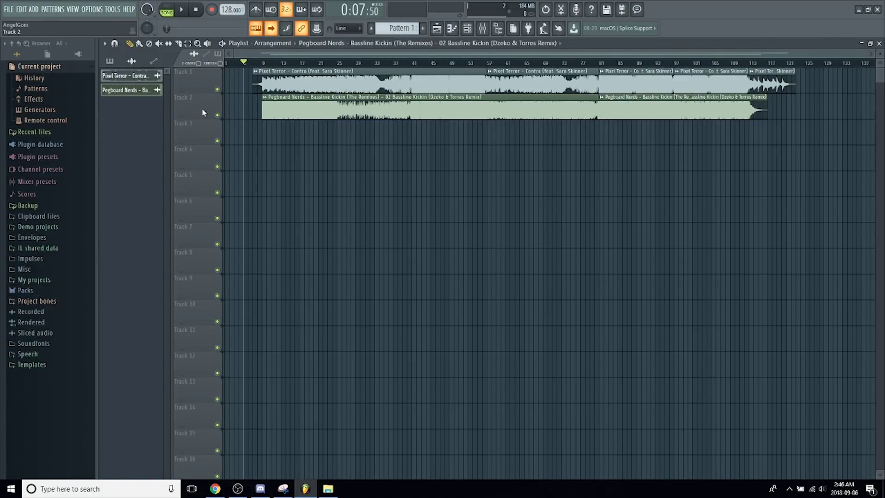
left_click(217, 115)
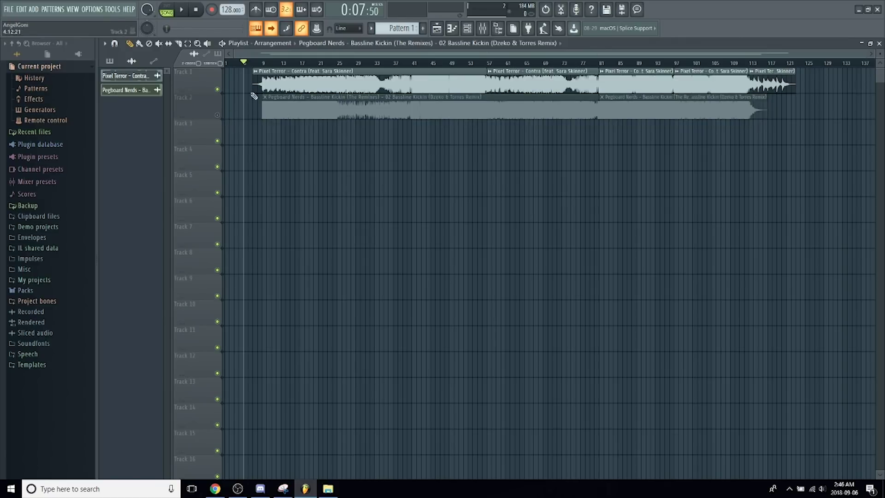
Examine the Pixel Terror Contra clips on Track 1, checking the build-ups, drops and section cuts through to the outro
scroll(381, 74, "up", 5)
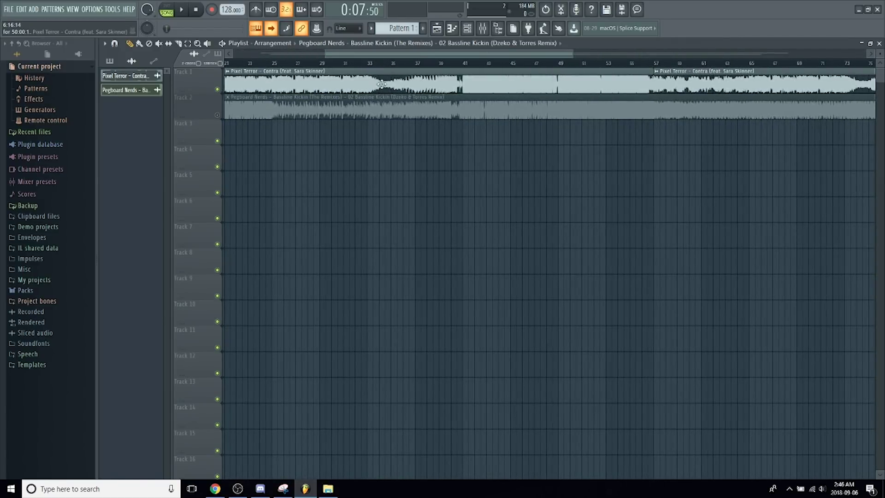
scroll(455, 84, "up", 4)
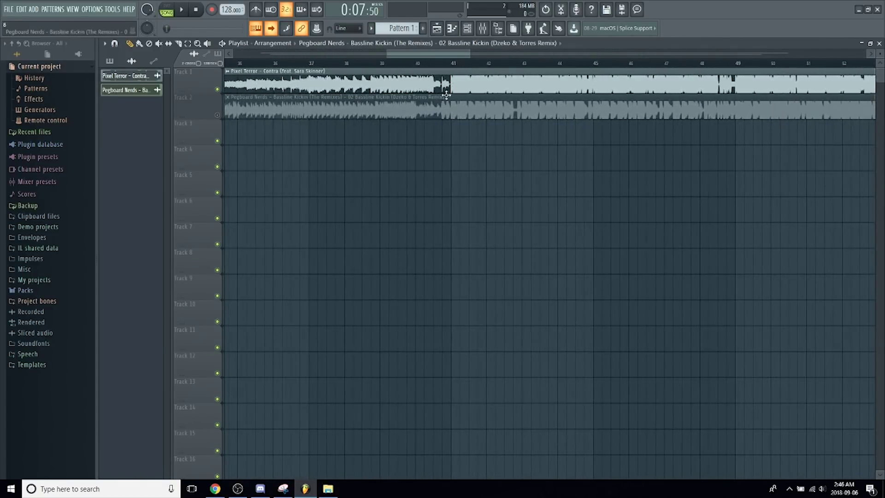
scroll(397, 80, "down", 4)
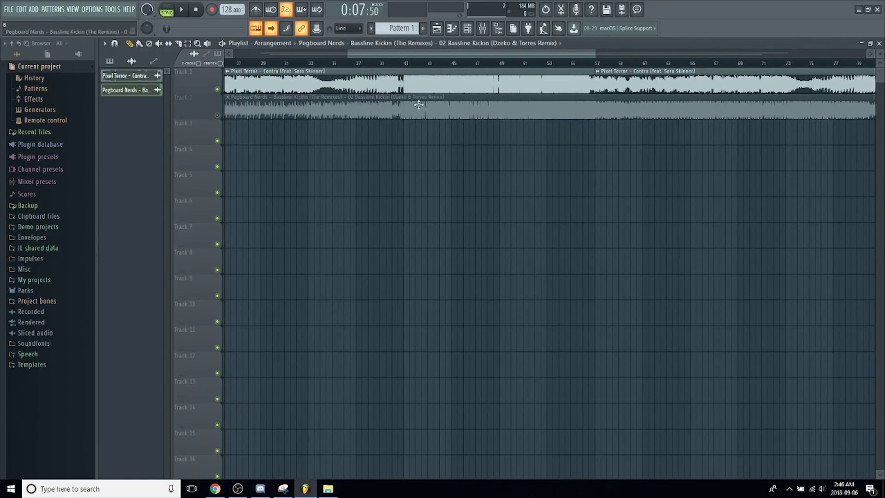
left_click_drag(502, 52, 593, 54)
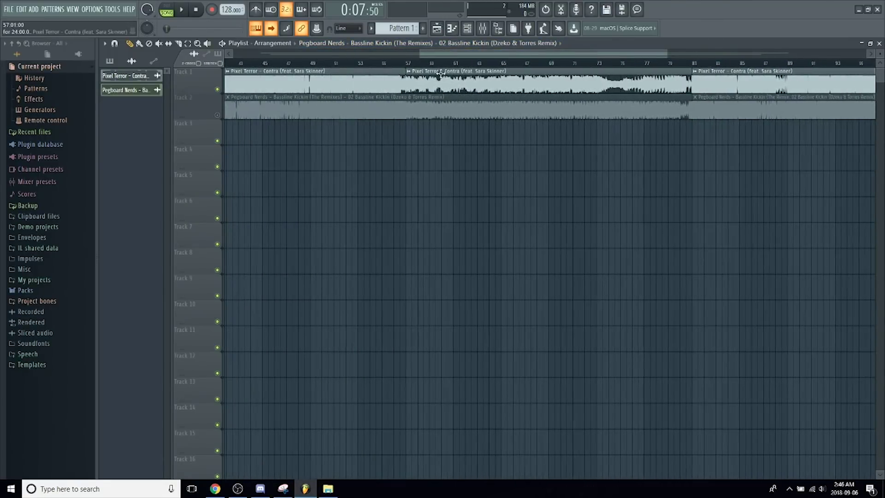
left_click(465, 62)
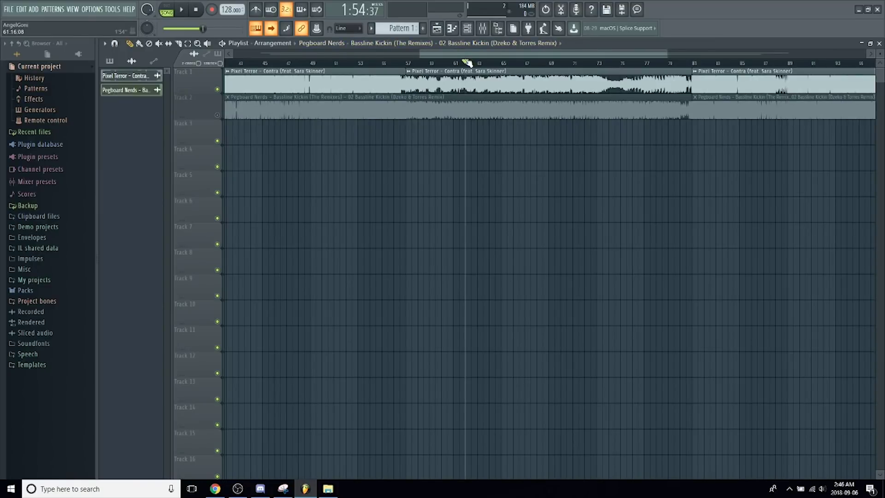
scroll(458, 78, "right", 4)
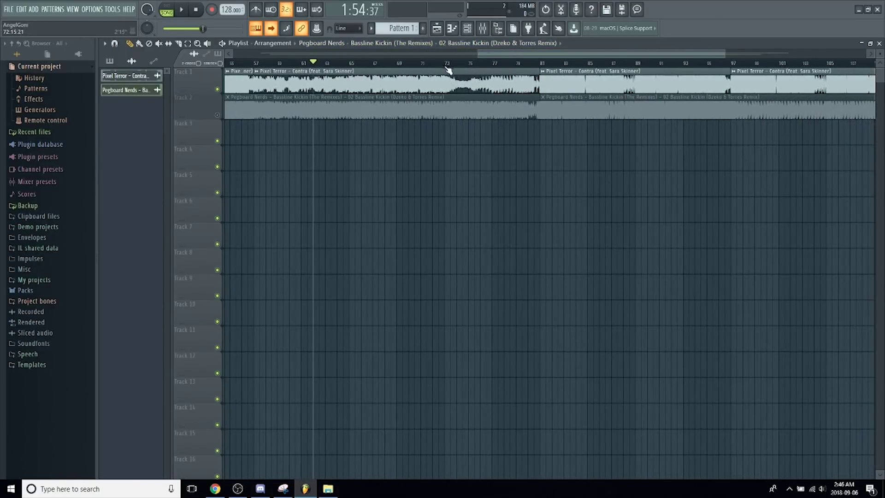
scroll(540, 78, "right", 10)
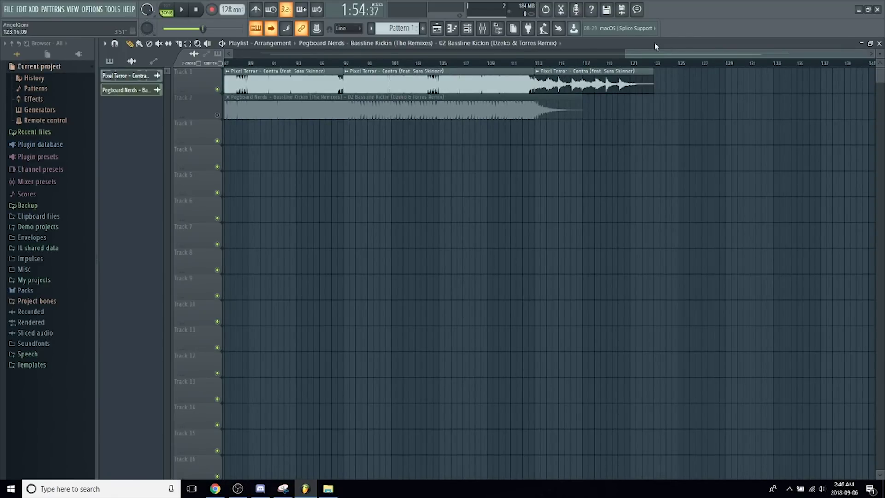
scroll(665, 70, "down", 6)
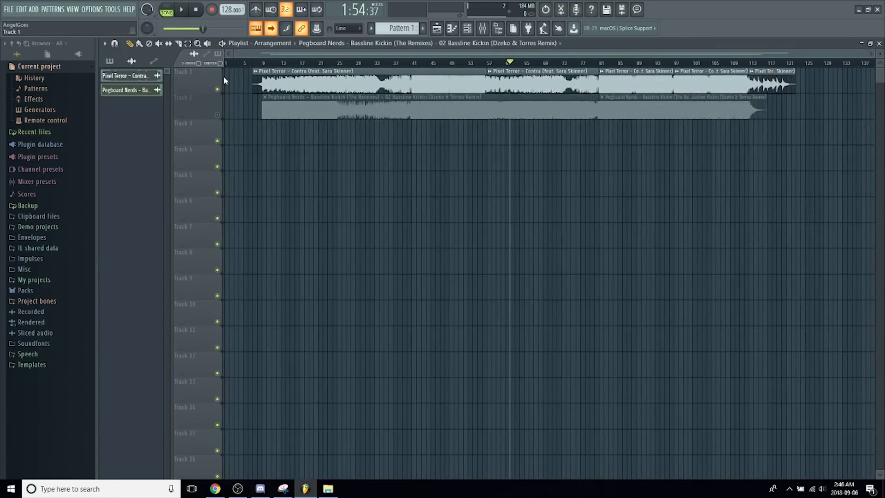
Mute Track 1, which holds the Pixel Terror Contra clips, and unmute the Pegboard Nerds remix on Track 2
left_click(217, 89)
left_click(217, 114)
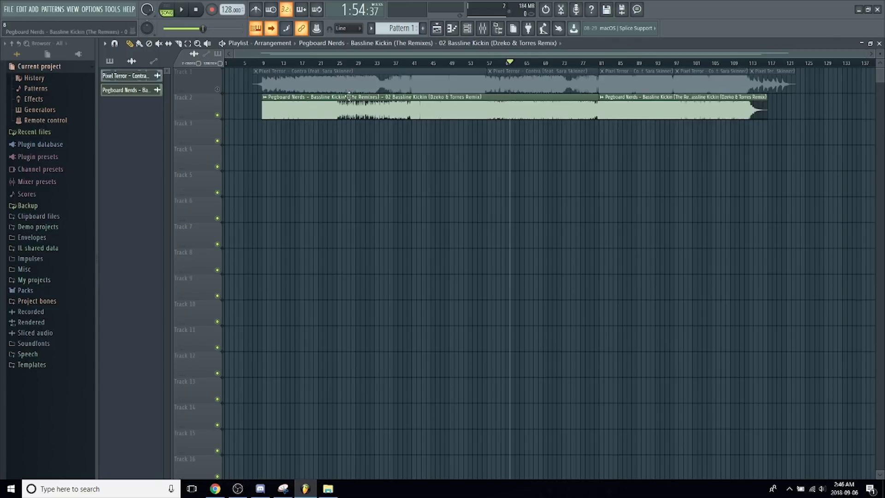
Examine the Bassline Kickin remix on Track 2 from its build-up and drop at bar 41 to the section around bar 57
scroll(305, 70, "up", 3)
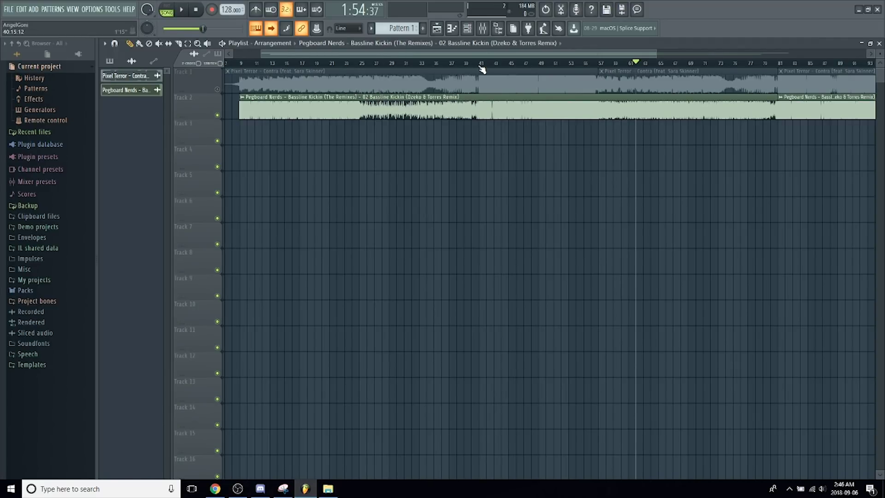
scroll(482, 67, "up", 5)
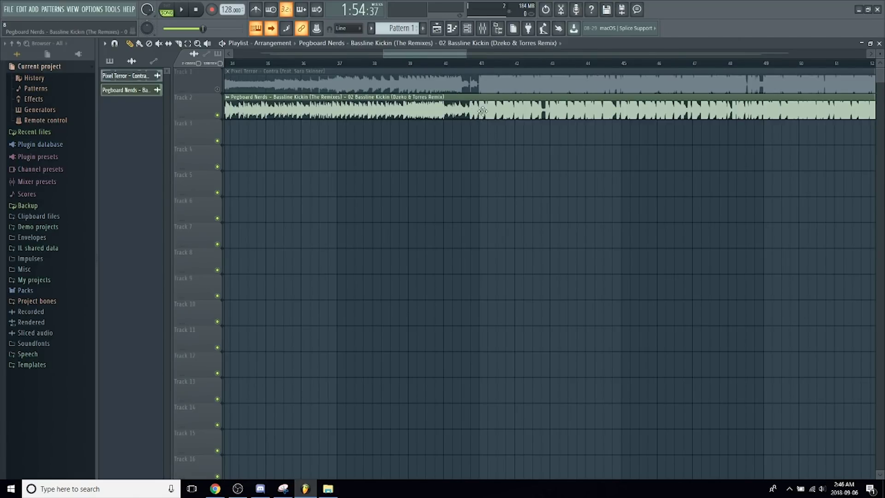
scroll(483, 72, "up", 4)
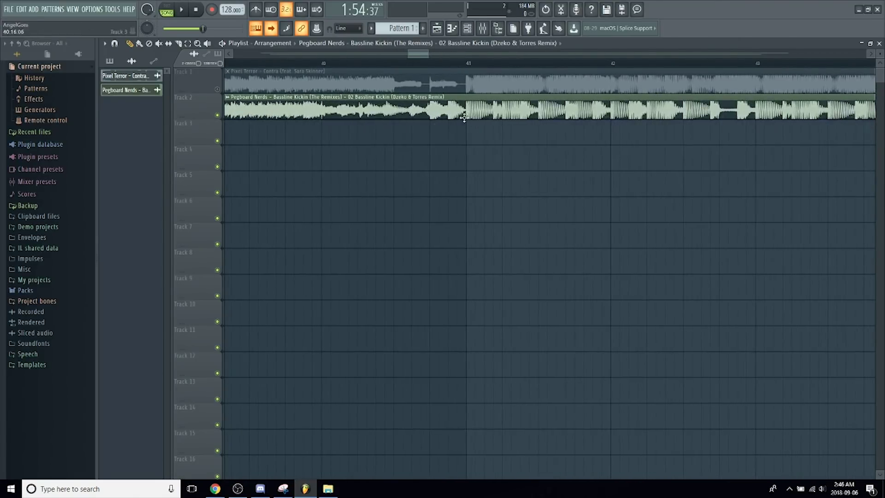
left_click_drag(433, 109, 485, 98)
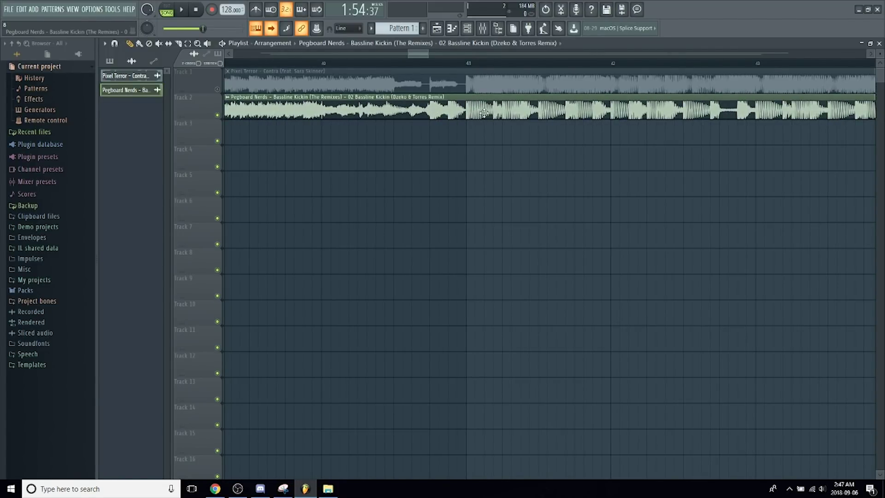
scroll(377, 67, "down", 3)
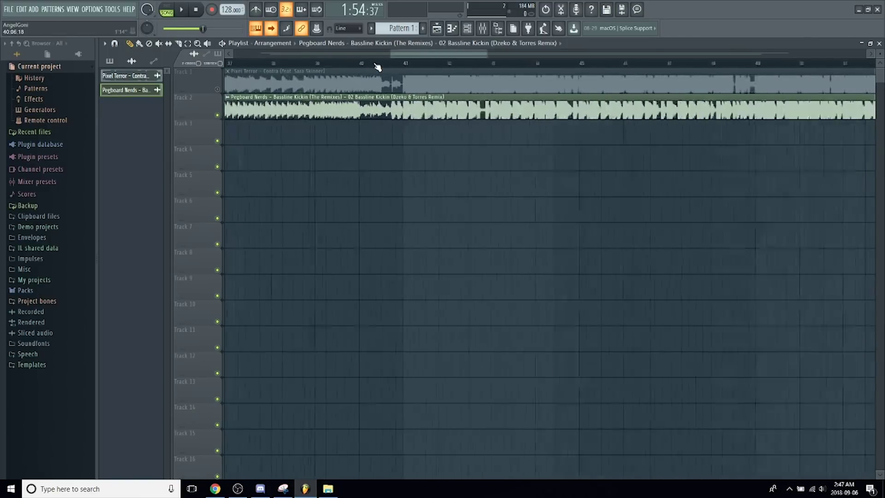
scroll(377, 67, "down", 4)
scroll(506, 63, "down", 3)
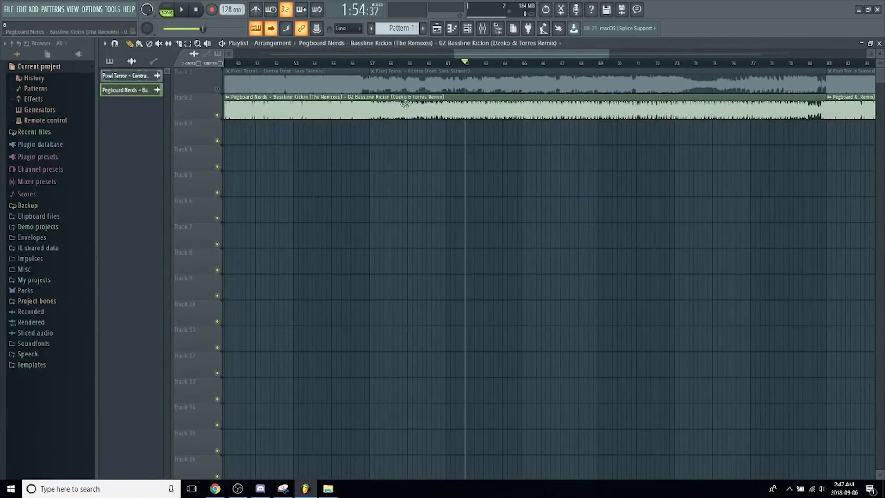
scroll(377, 60, "up", 5)
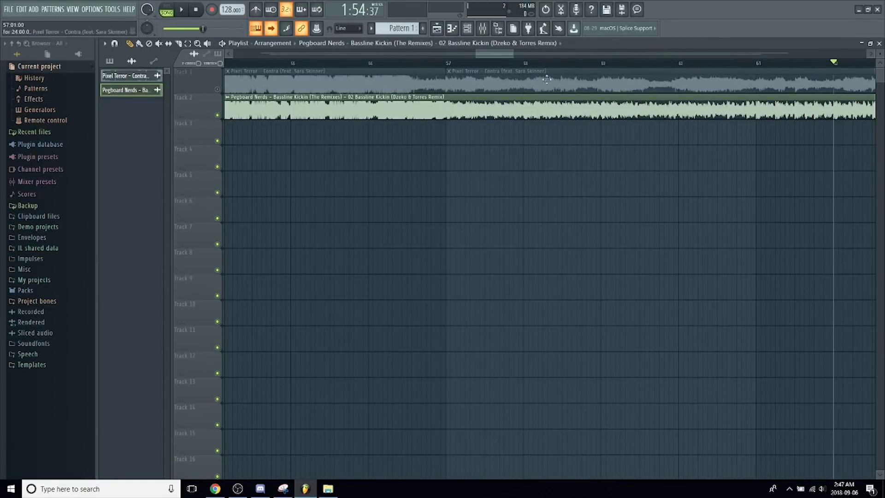
scroll(405, 65, "down", 7)
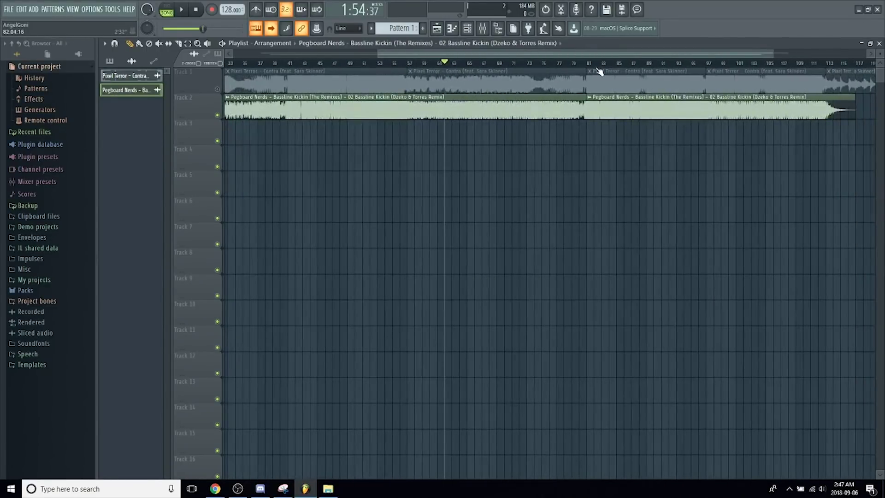
Inspect the Bassline Kickin remix around its cut at bar 81, the section change at bar 97 and the outro
scroll(597, 70, "up", 5)
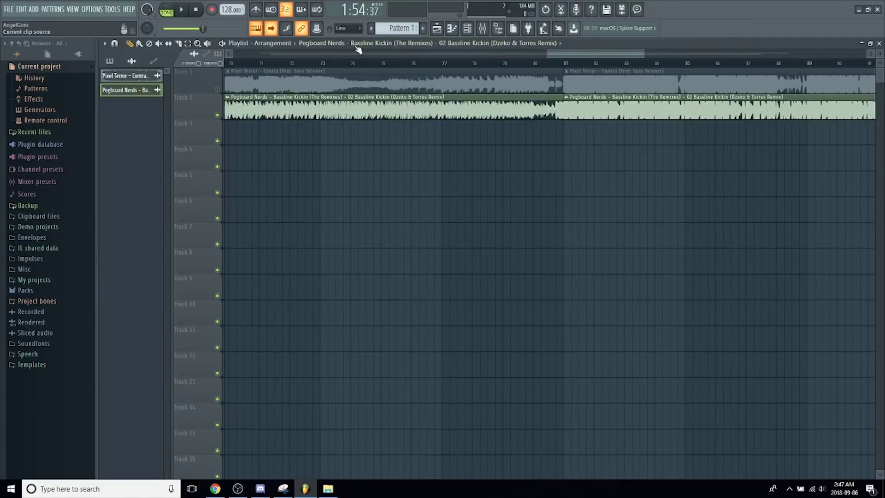
scroll(352, 67, "down", 5)
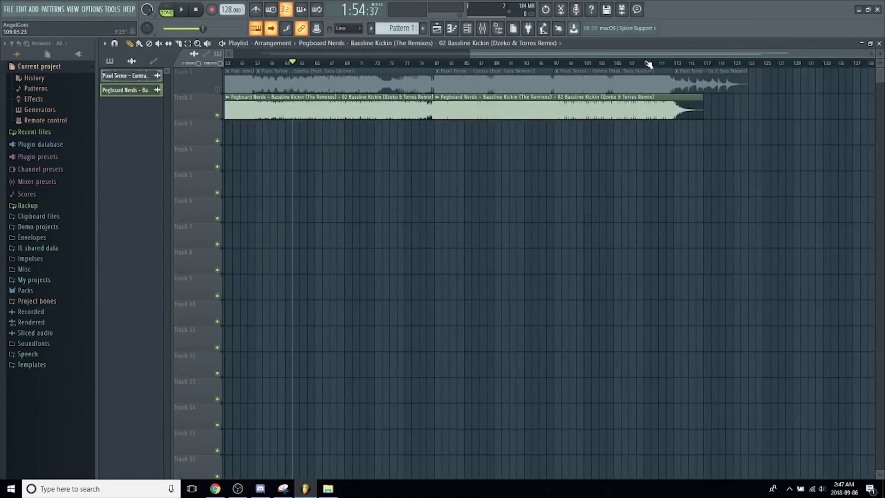
scroll(649, 64, "up", 3)
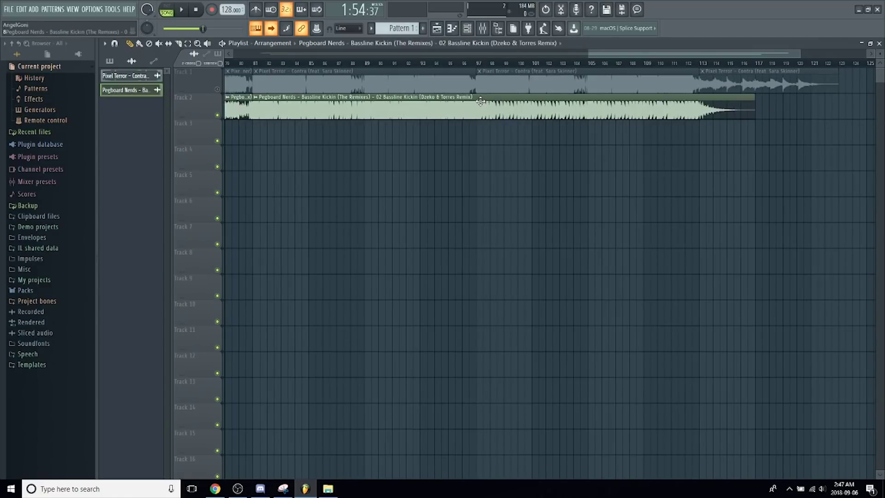
scroll(620, 62, "down", 4)
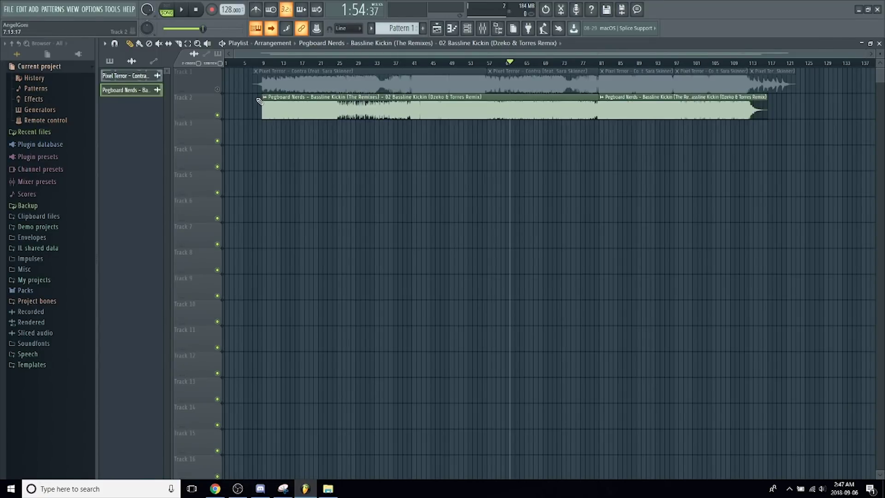
scroll(721, 64, "up", 6)
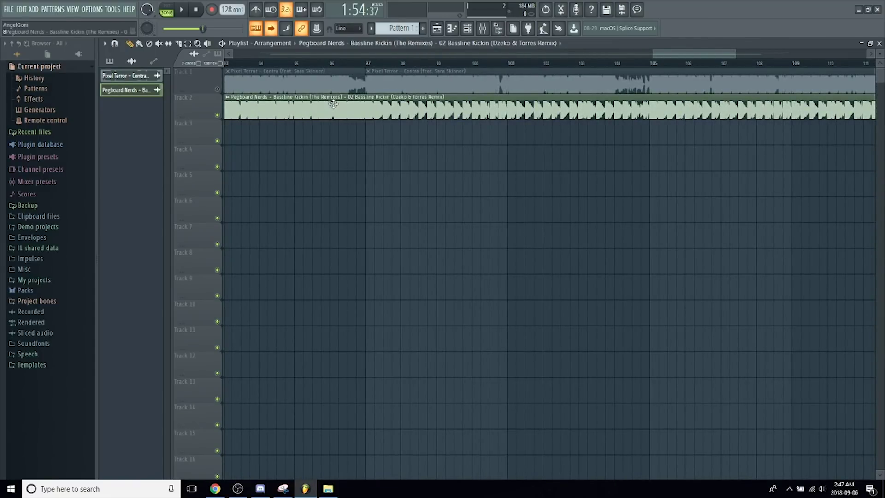
scroll(336, 73, "up", 4)
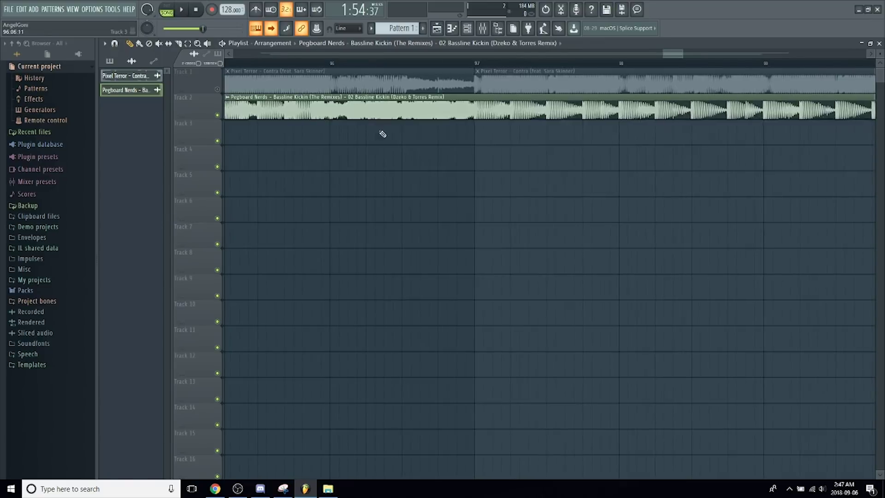
scroll(362, 67, "down", 4)
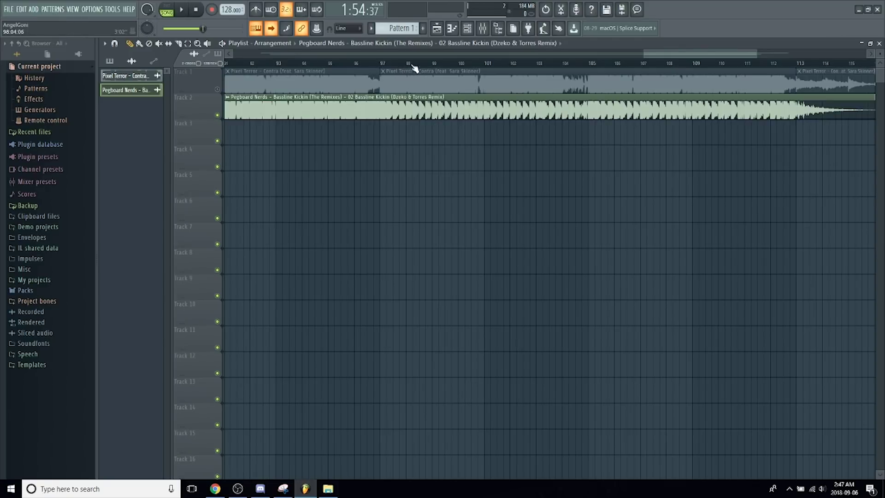
scroll(410, 61, "right", 4)
scroll(449, 65, "down", 5)
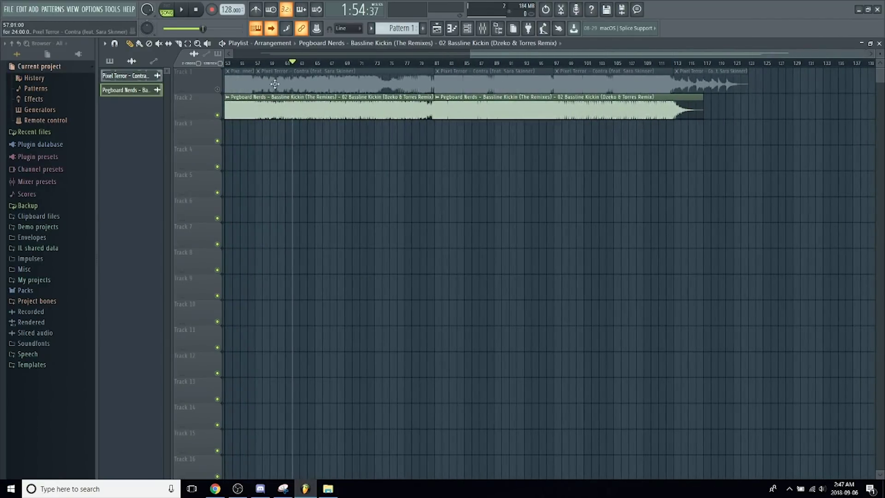
Unmute Track 1 and compare the closing sections of both songs from bar 81 through the outro
left_click(217, 89)
scroll(492, 63, "left", 5)
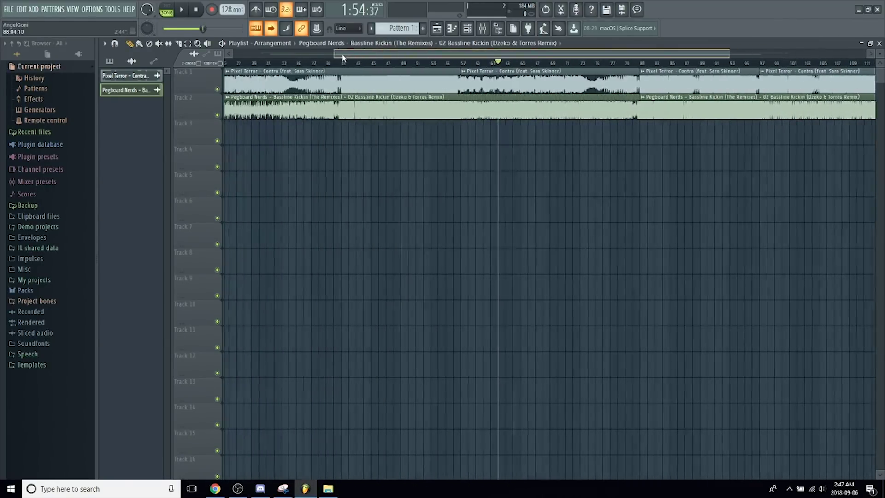
scroll(395, 54, "right", 6)
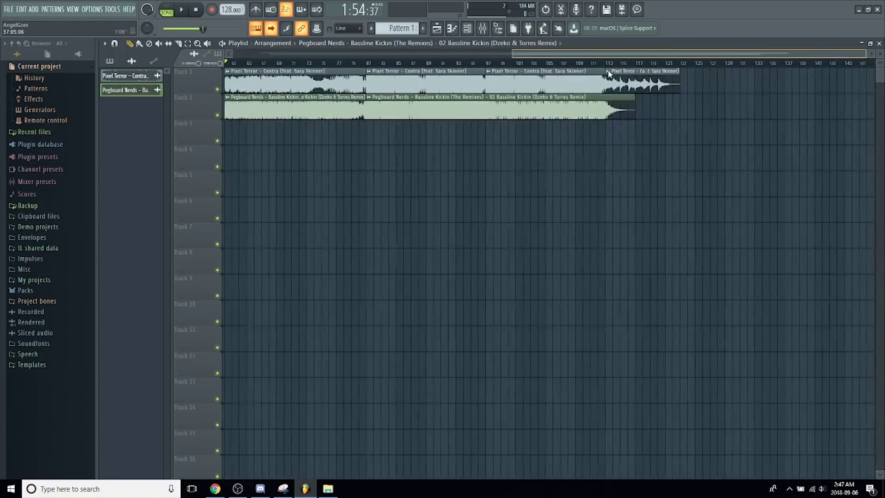
scroll(504, 74, "up", 3)
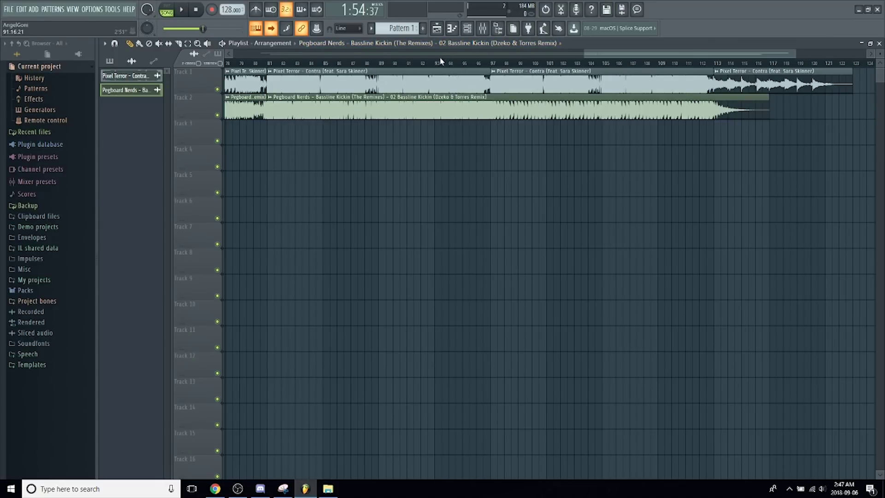
scroll(435, 51, "right", 3)
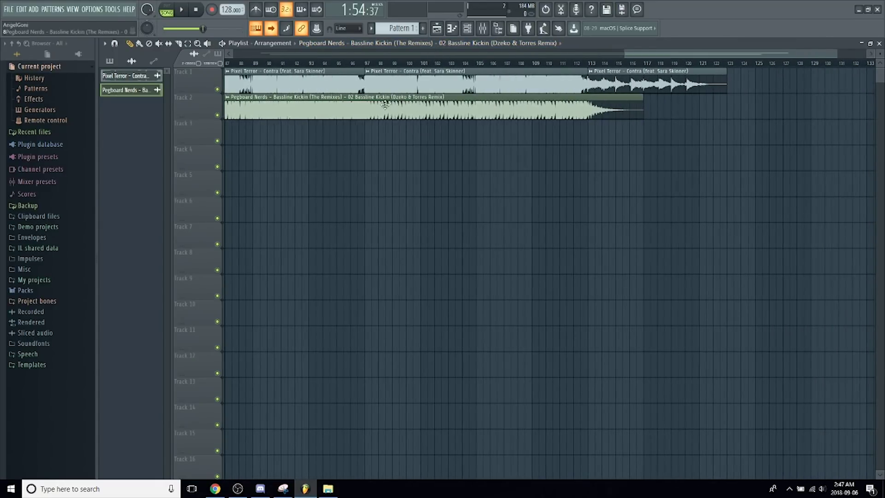